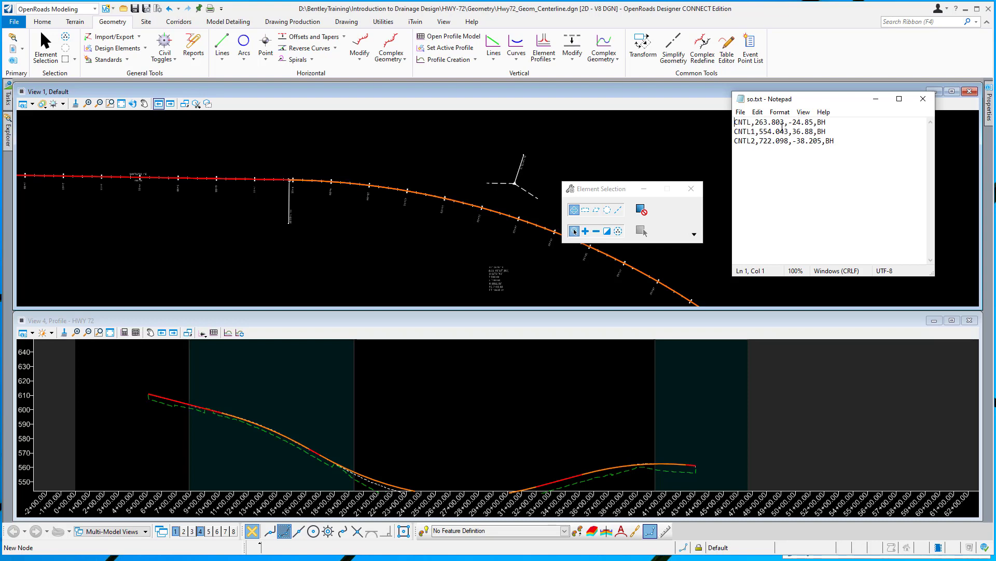
- Close the so.txt file and open the drawing's Point Name and Description plan annotation group for management in the OpenRoads standards
left_click(923, 101)
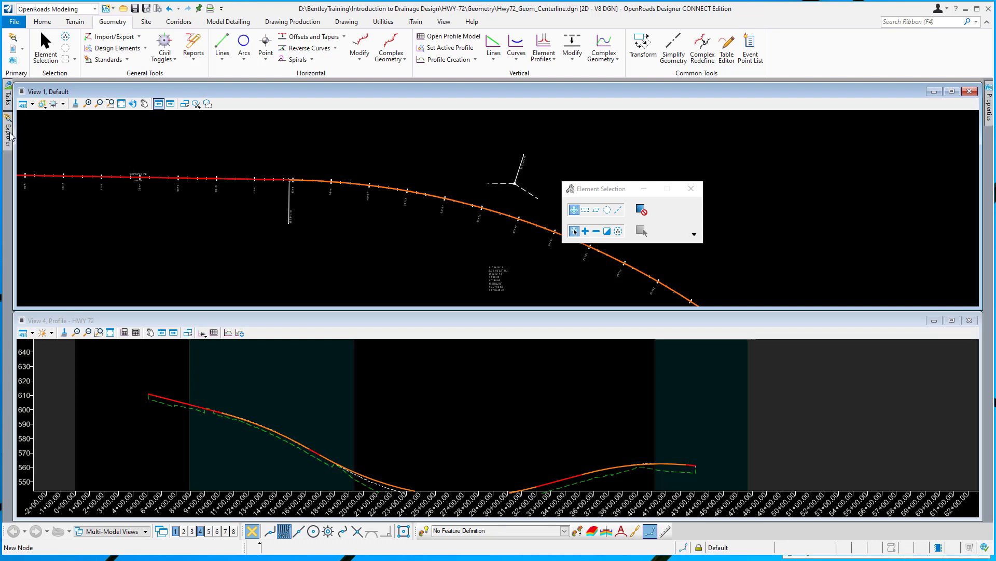
mouse_move(9, 139)
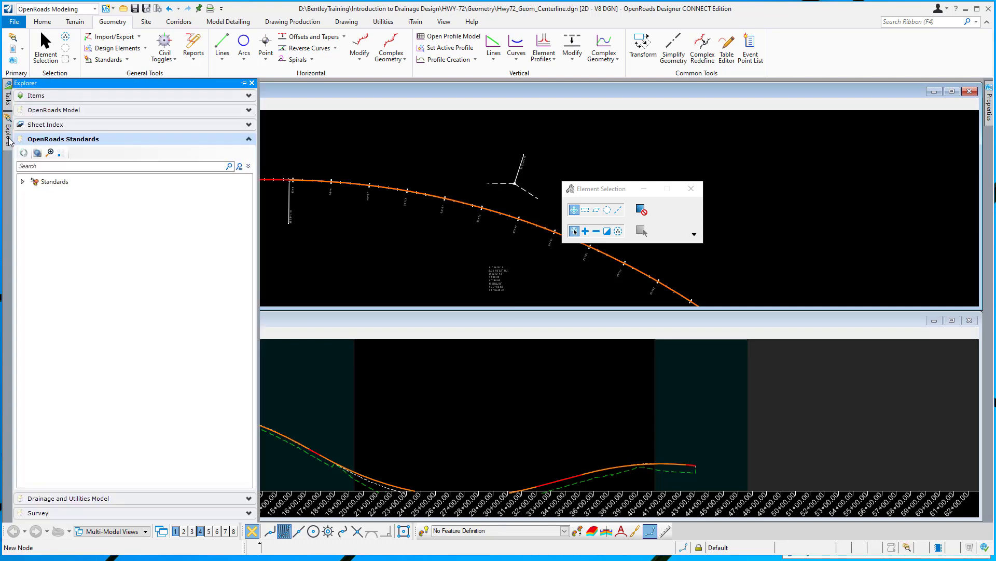
left_click(23, 182)
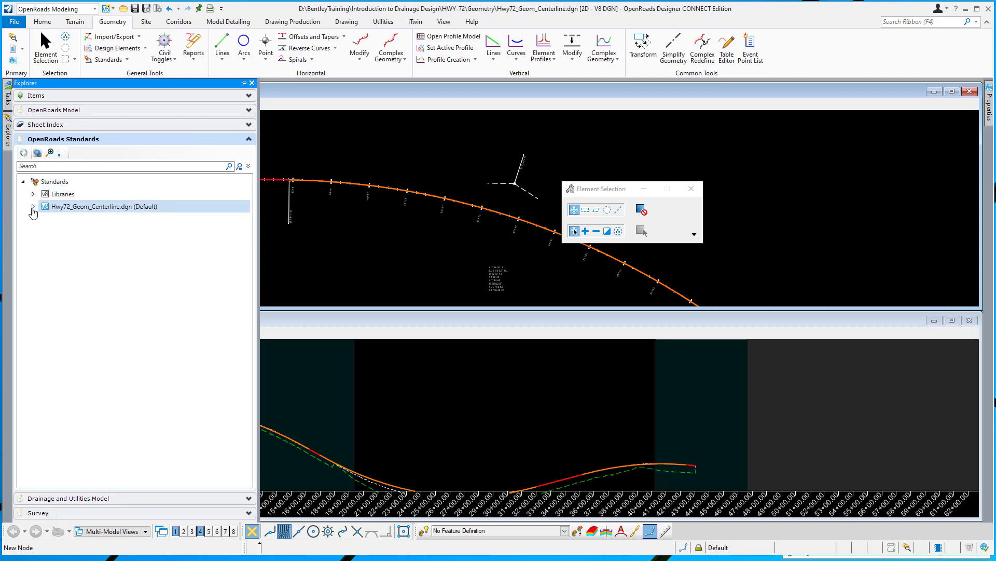
left_click(33, 207)
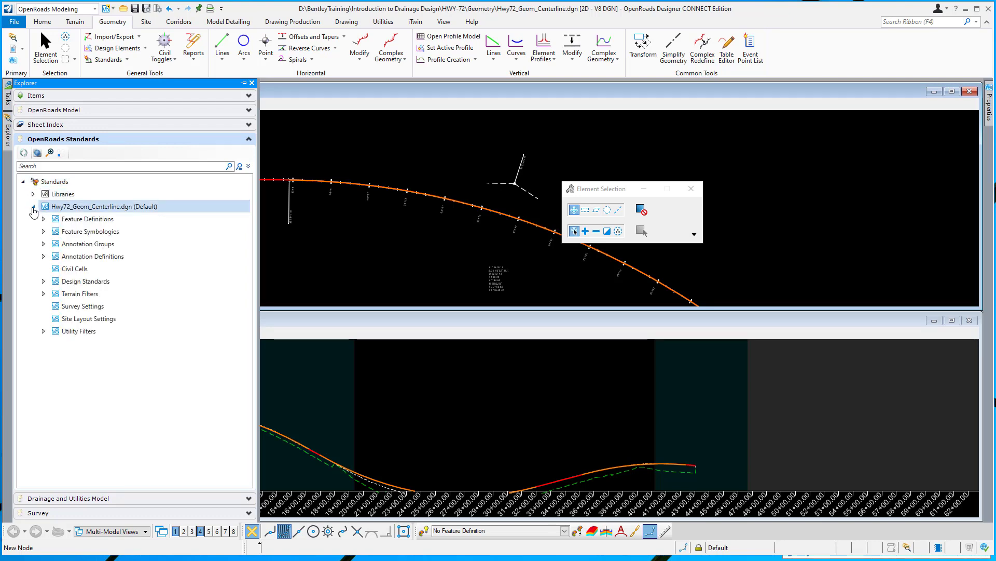
left_click(44, 243)
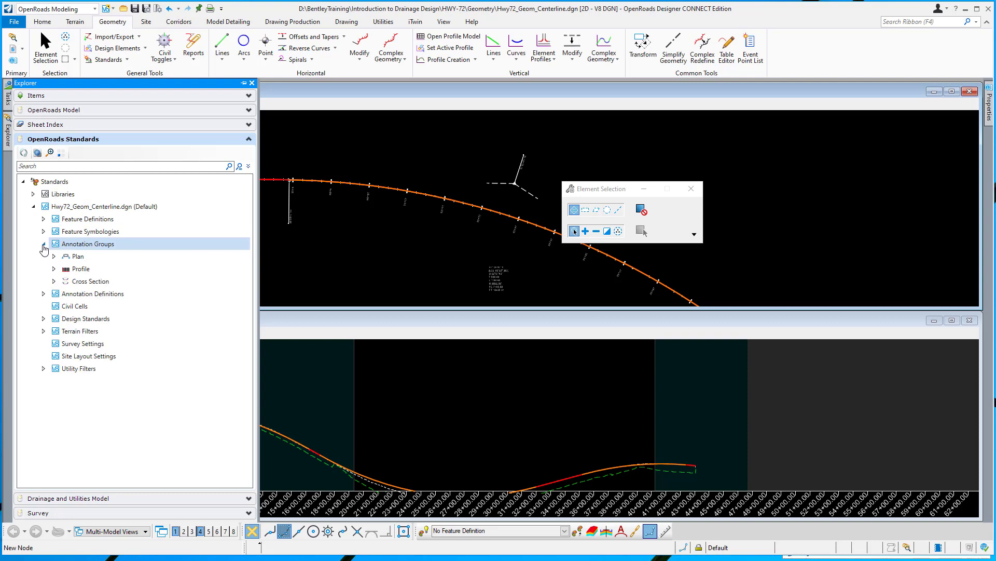
left_click(54, 256)
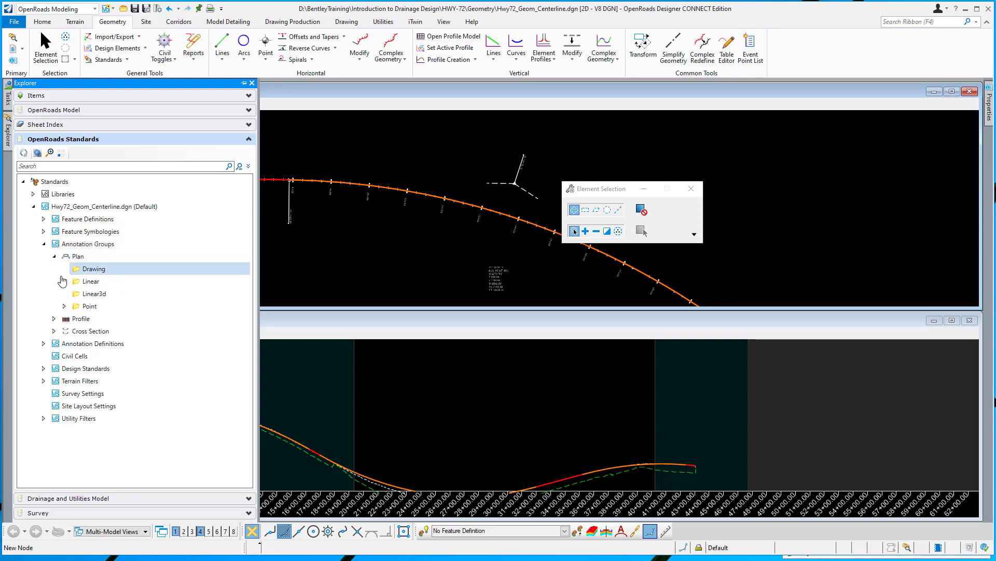
left_click(64, 306)
left_click(74, 319)
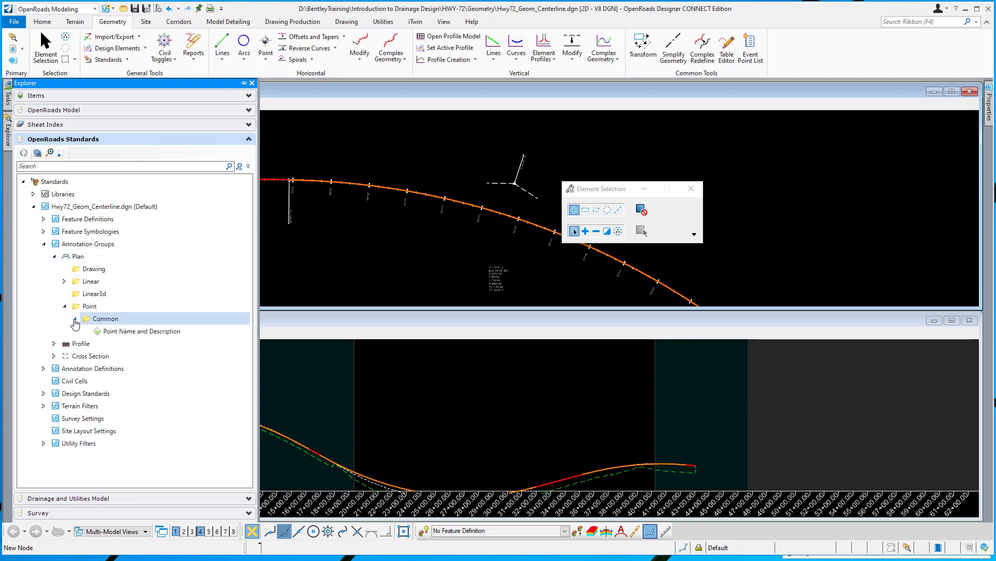
left_click(118, 334)
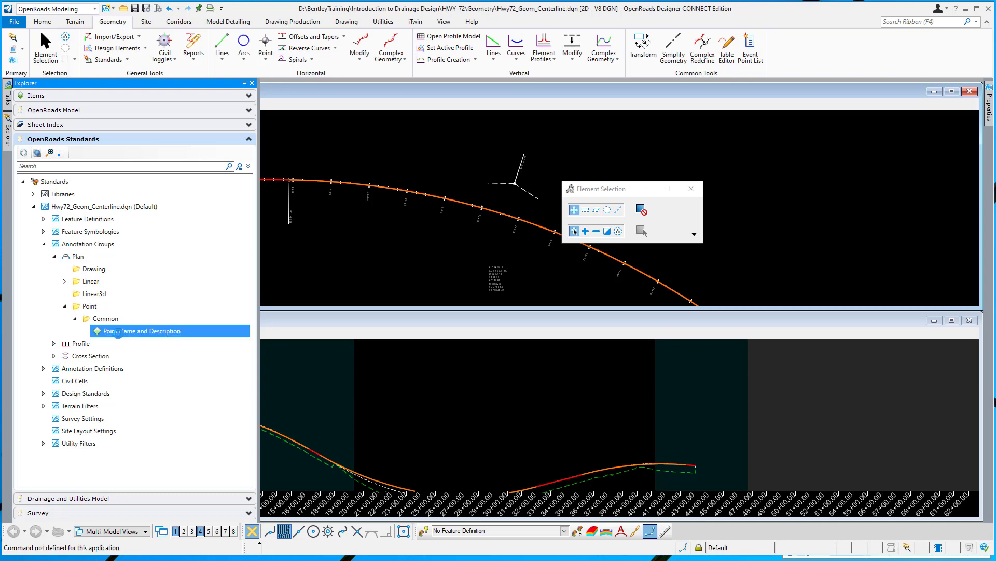
right_click(119, 334)
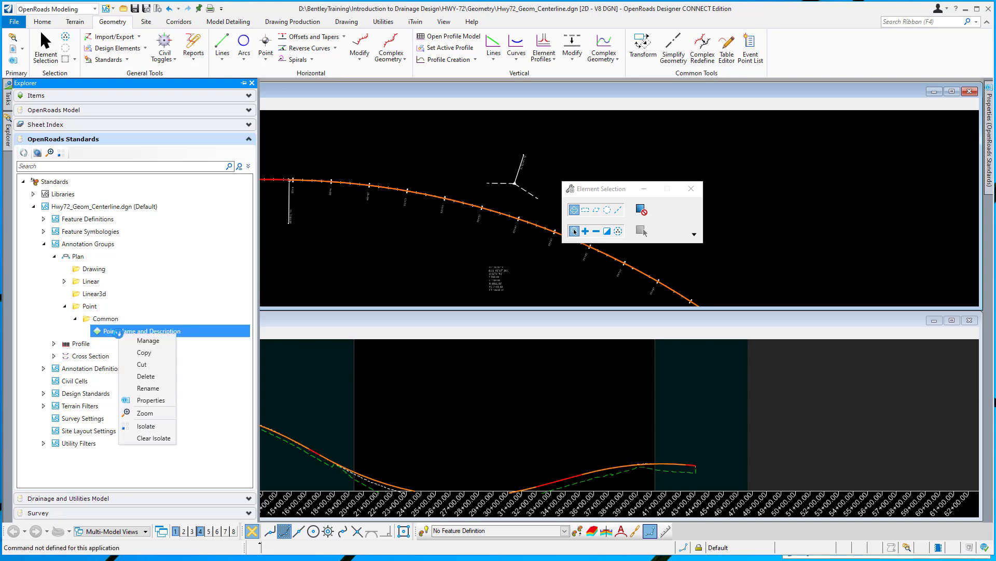
left_click(157, 344)
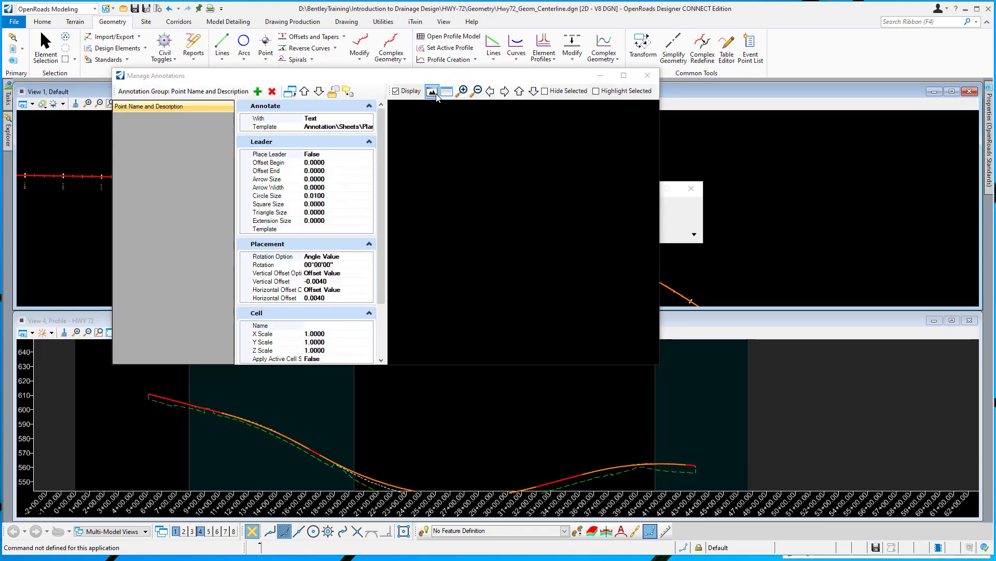
- Preview the Point Name and Description annotation, review its placement and text favorite settings, and close the annotation manager
left_click(433, 94)
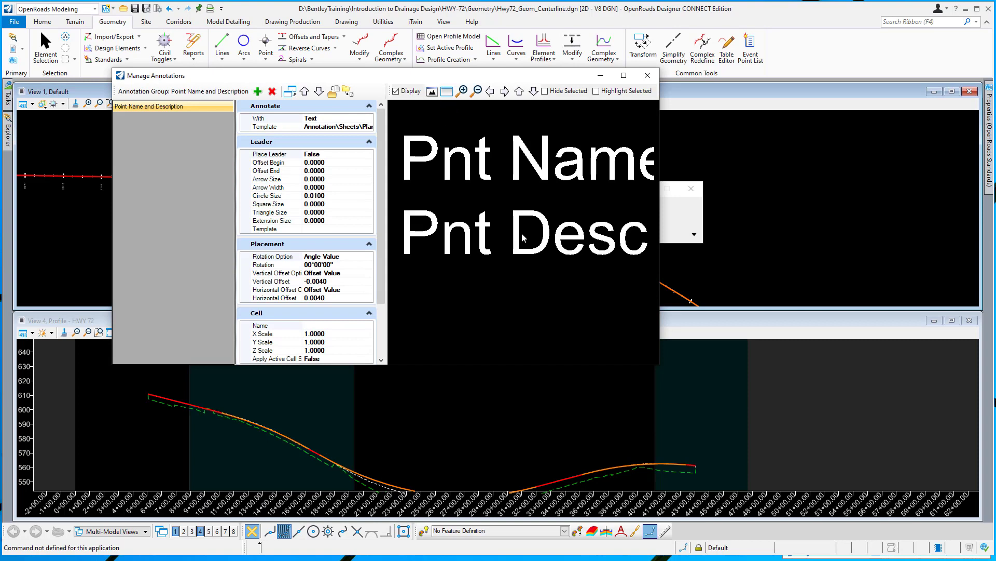
left_click_drag(654, 367, 734, 386)
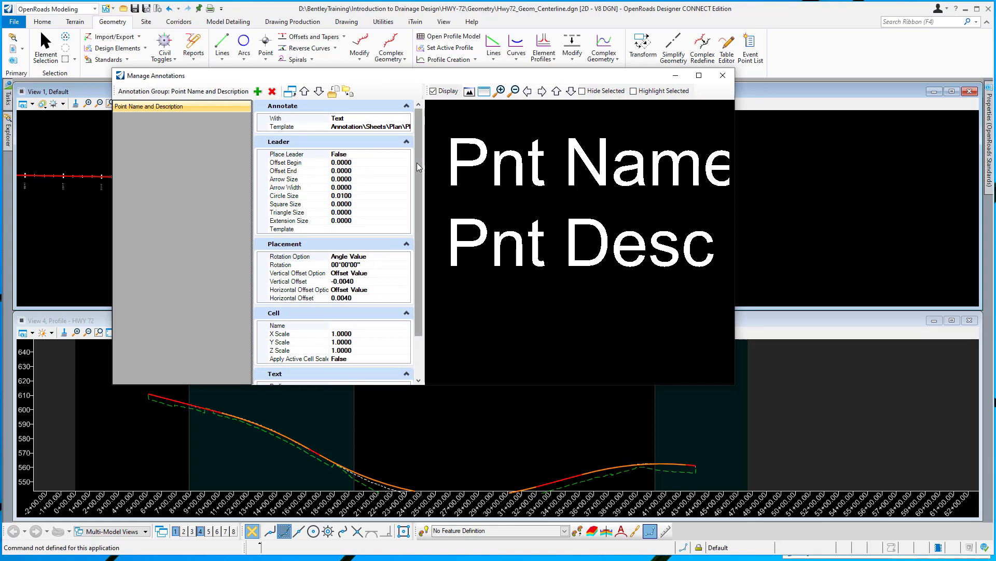
left_click_drag(418, 164, 418, 211)
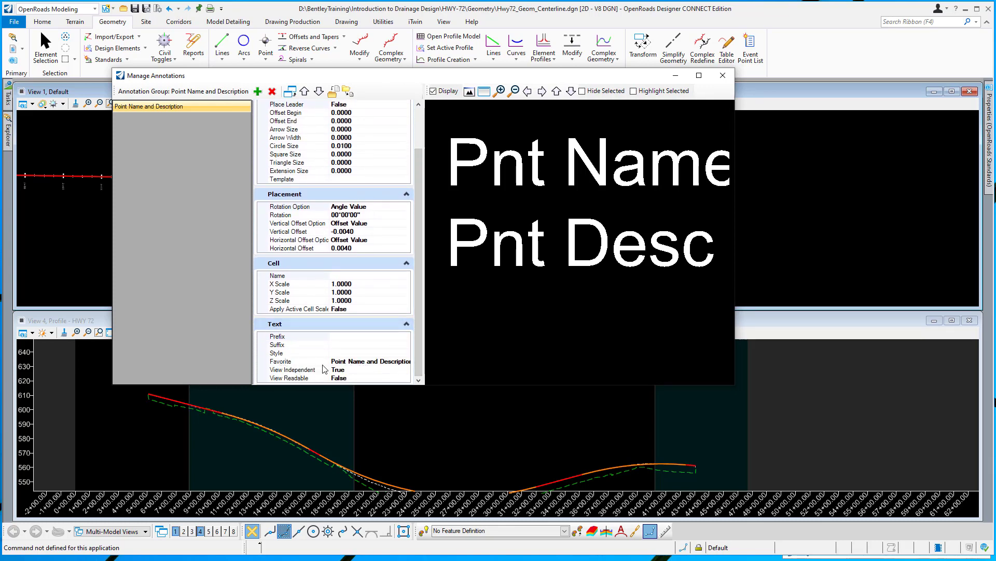
left_click(355, 363)
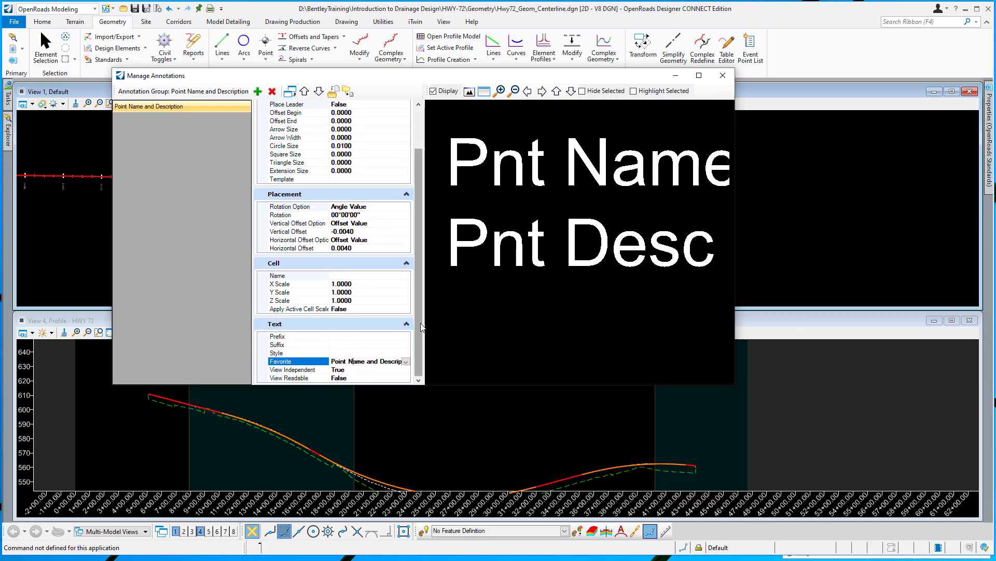
left_click_drag(421, 329, 428, 277)
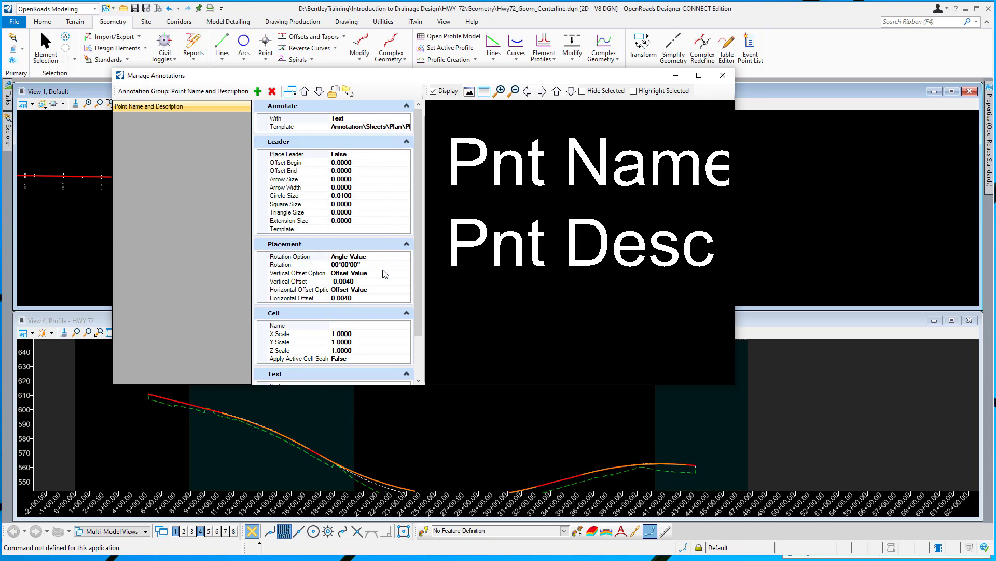
scroll(355, 263, "down", 1)
scroll(354, 263, "down", 1)
scroll(355, 263, "up", 2)
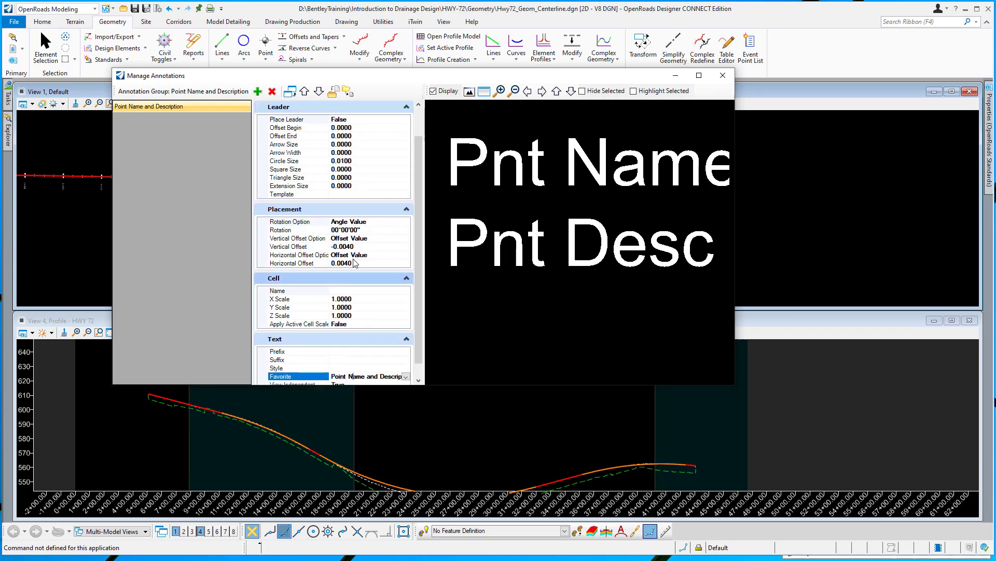
left_click(723, 78)
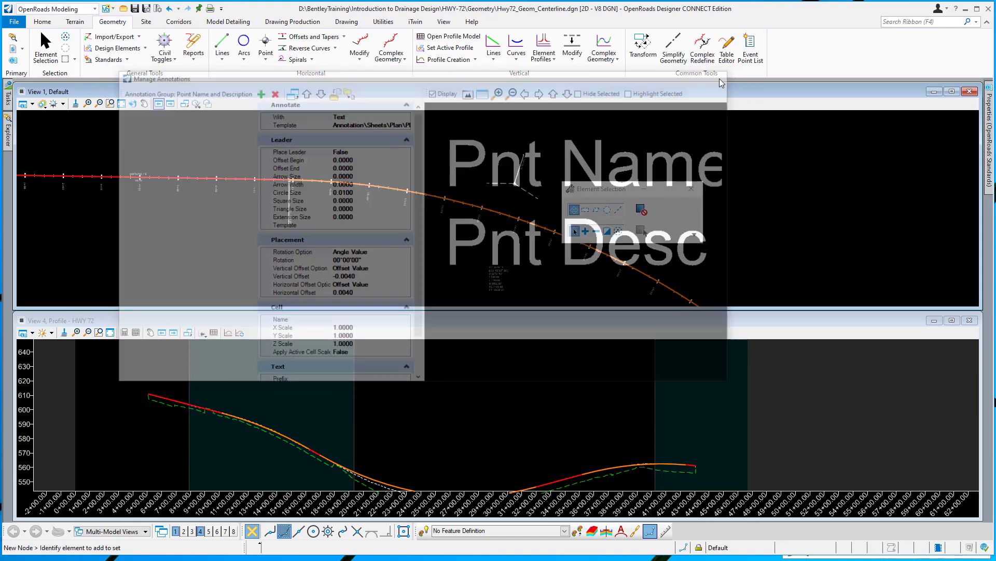
- Open the properties of the BORE-HOLE:Default point feature definition under Geotechnical Borings
mouse_move(9, 146)
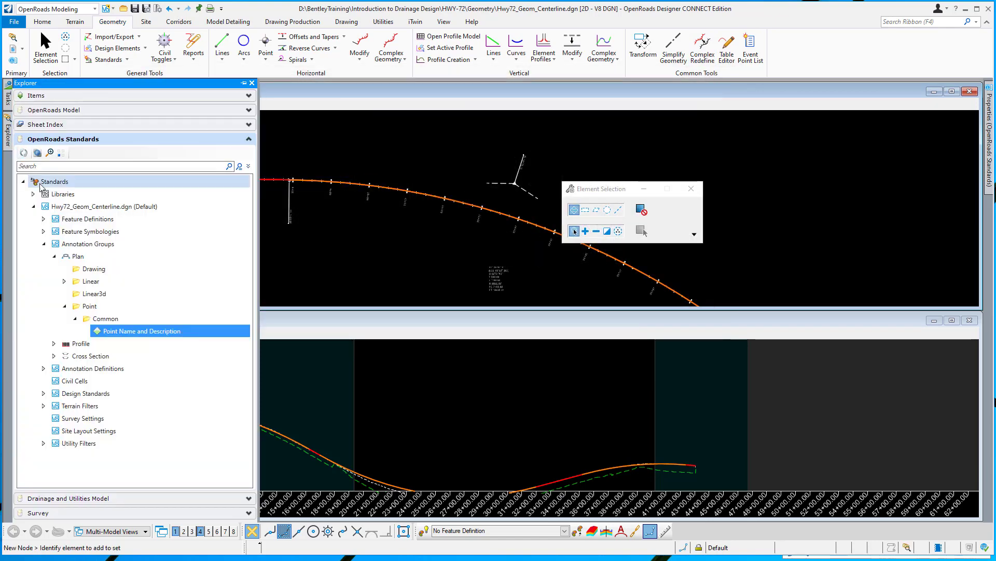
left_click(43, 219)
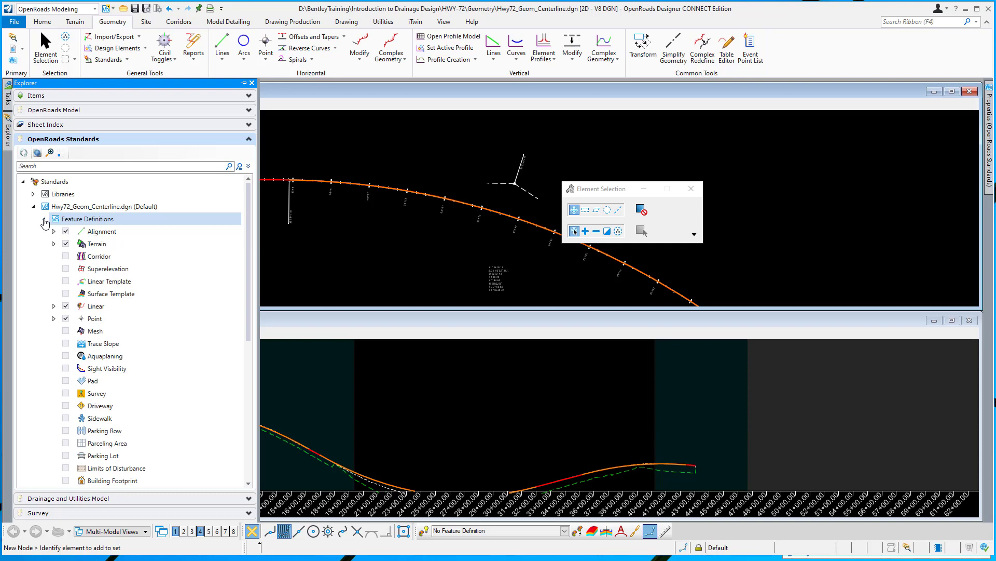
left_click(54, 318)
left_click(64, 344)
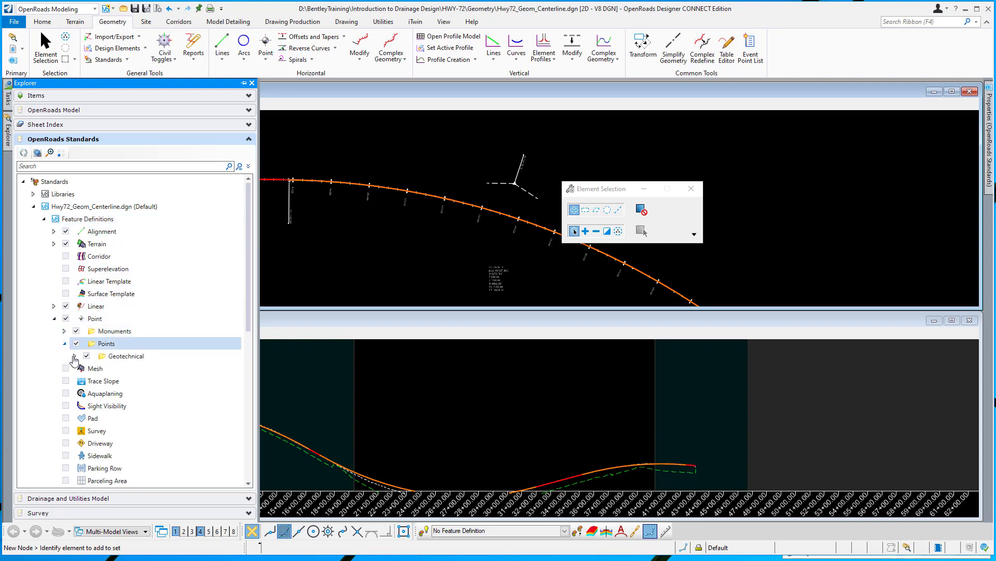
left_click(75, 356)
left_click(85, 369)
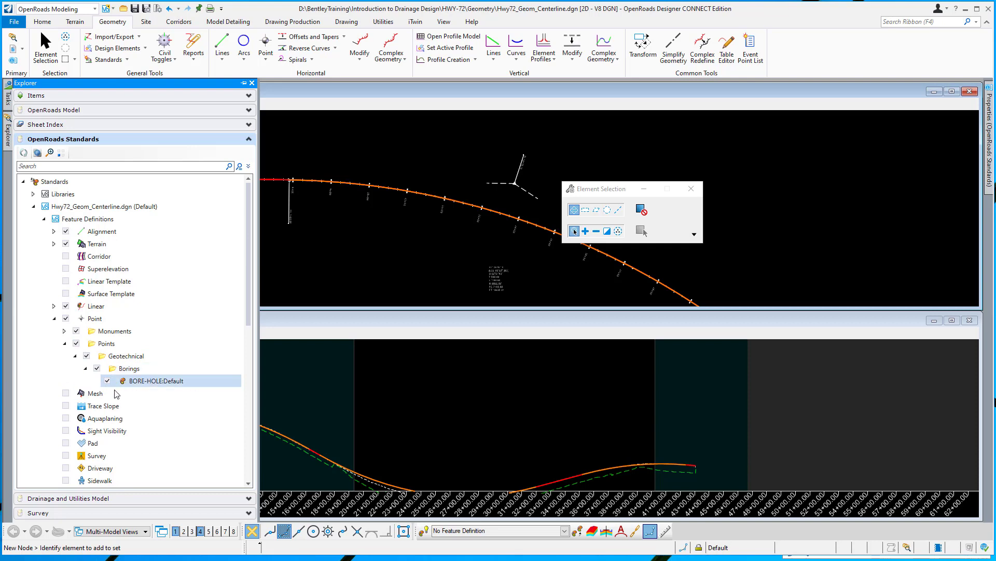
right_click(141, 385)
left_click(173, 436)
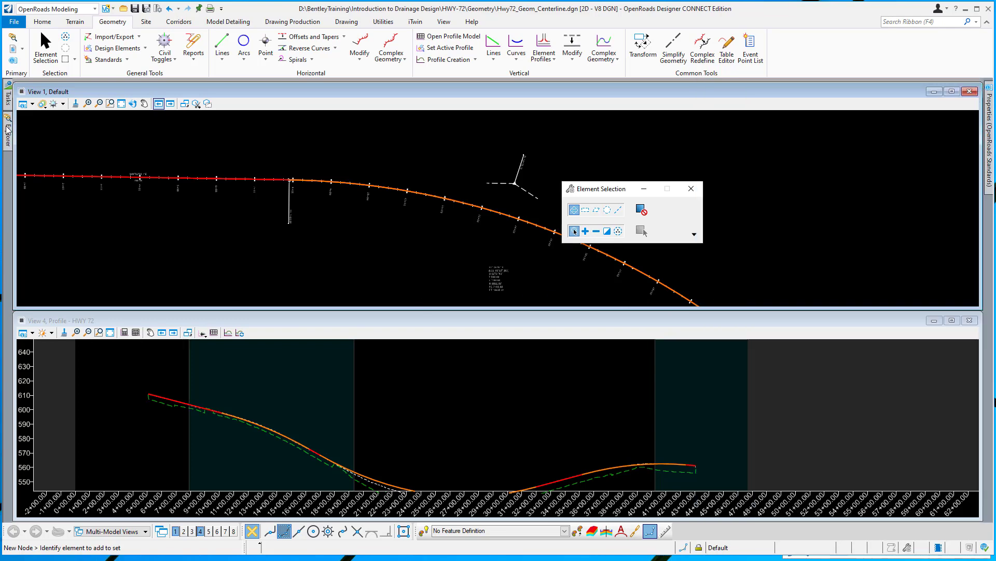
- Collapse the feature definitions and open the properties of the BORE-HOLE:Default point feature symbology under Geotechnical Borings
mouse_move(8, 133)
left_click(64, 344)
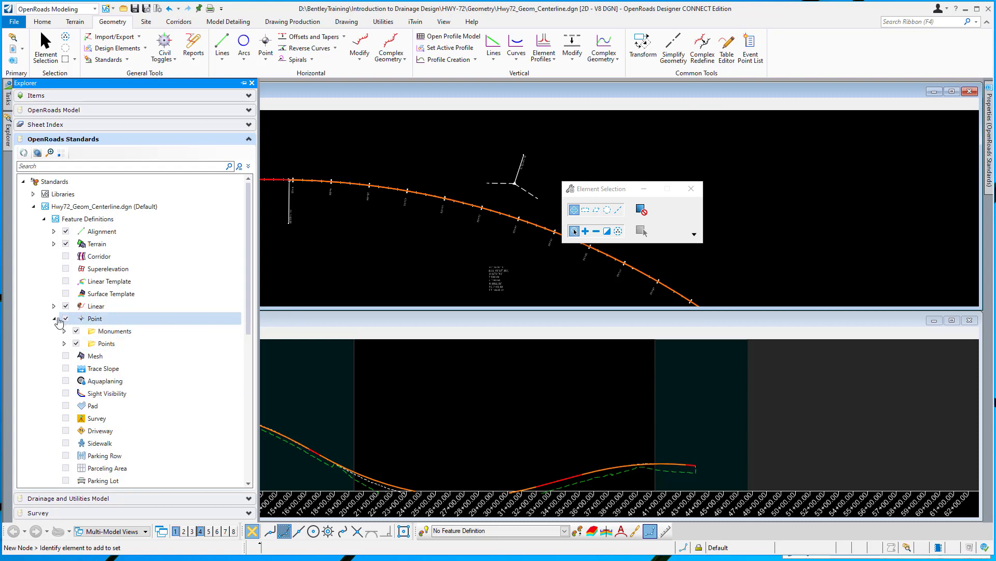
left_click(54, 318)
left_click(43, 218)
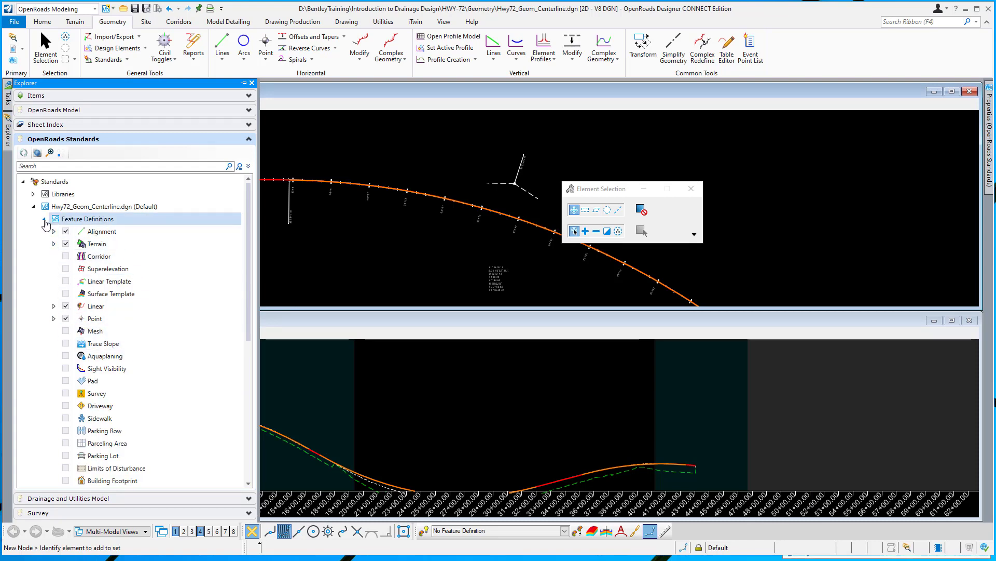
left_click(44, 231)
left_click(53, 257)
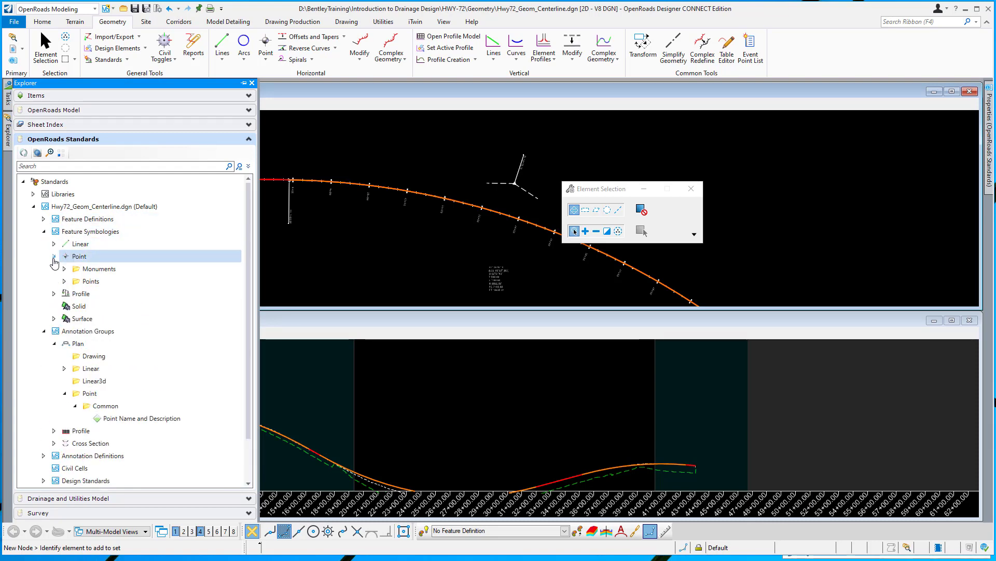
left_click(64, 281)
left_click(75, 294)
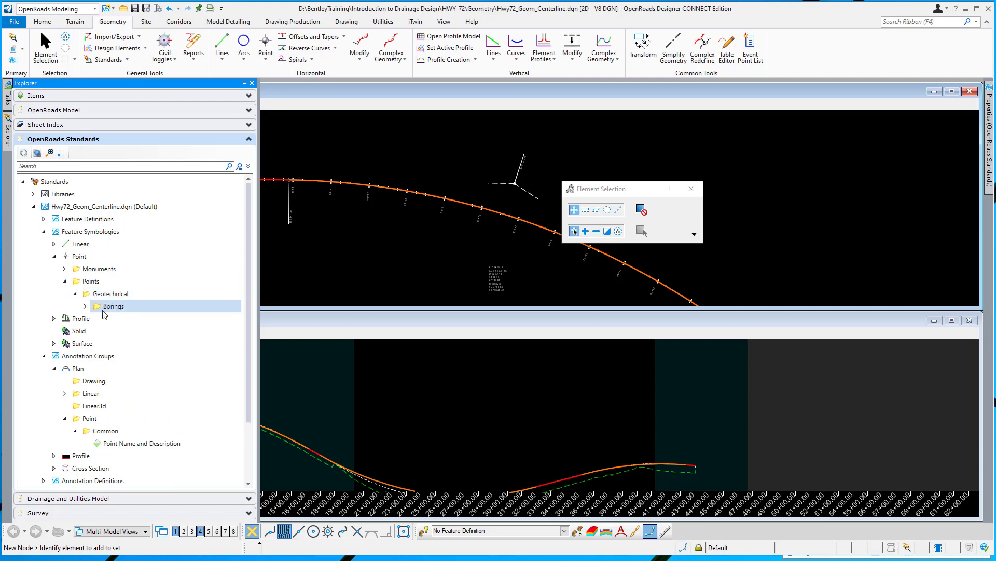
left_click(85, 306)
right_click(129, 323)
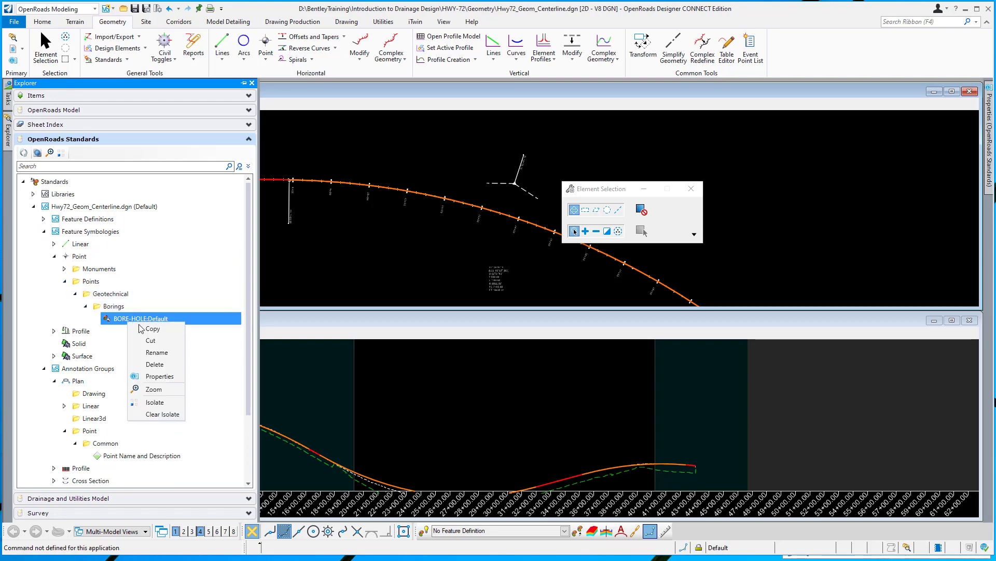
left_click(156, 377)
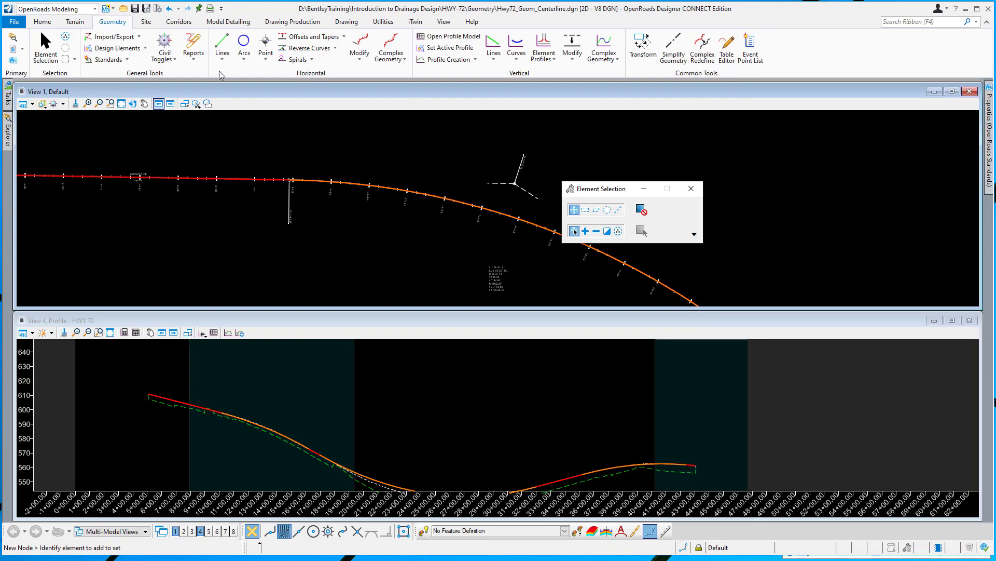
- Start importing horizontal points from the ASCII file so.txt, with the HWY 72 alignment as the station-offset reference
left_click(139, 37)
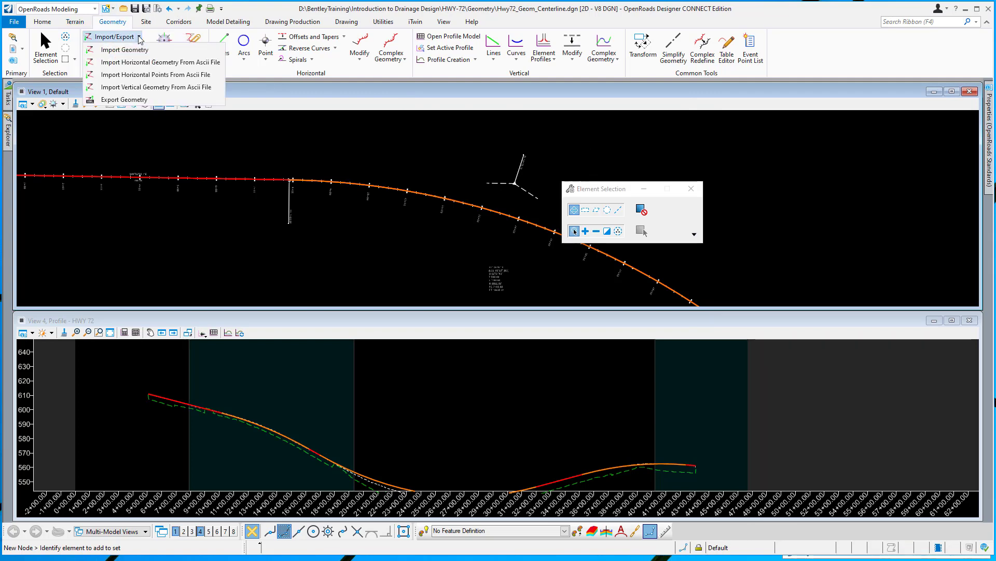
left_click(141, 75)
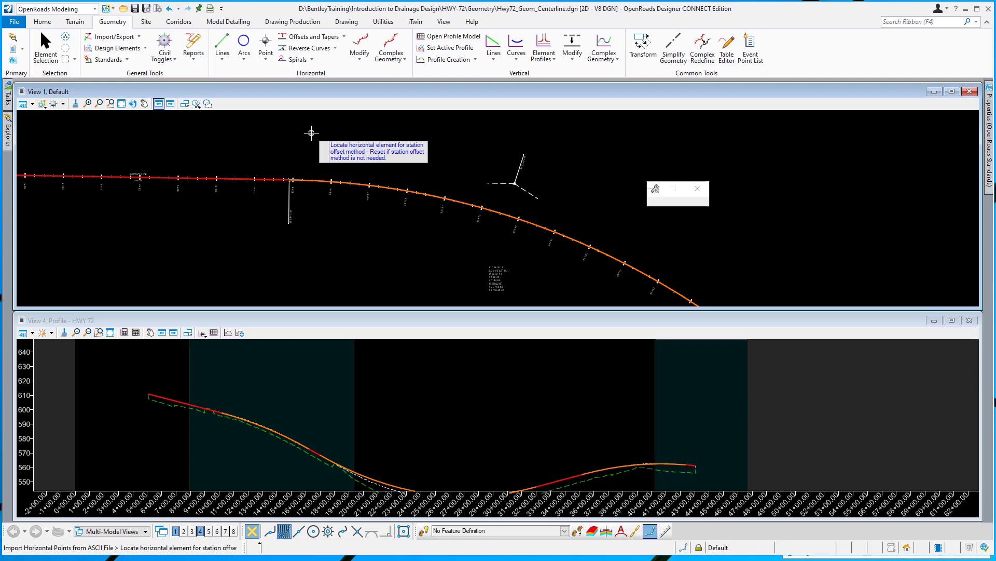
left_click(238, 179)
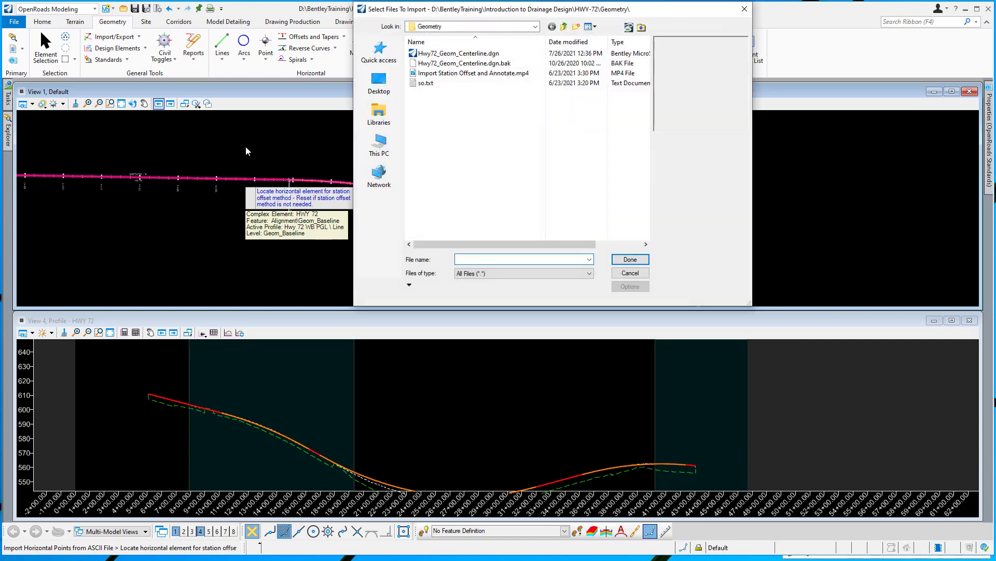
left_click(426, 83)
left_click(632, 259)
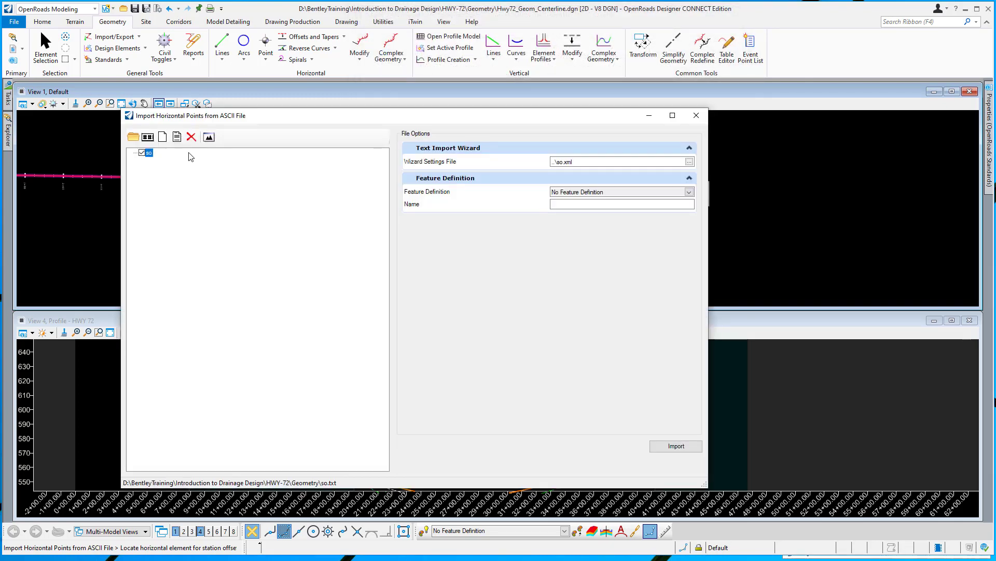
- Start a new text import settings file for so.txt and add comma as a column delimiter
left_click(163, 138)
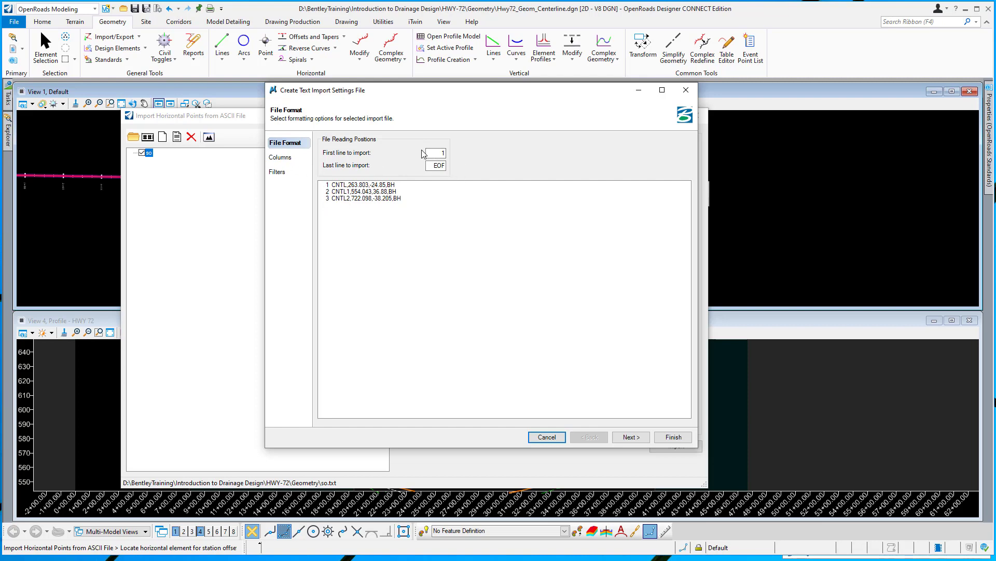
left_click(285, 158)
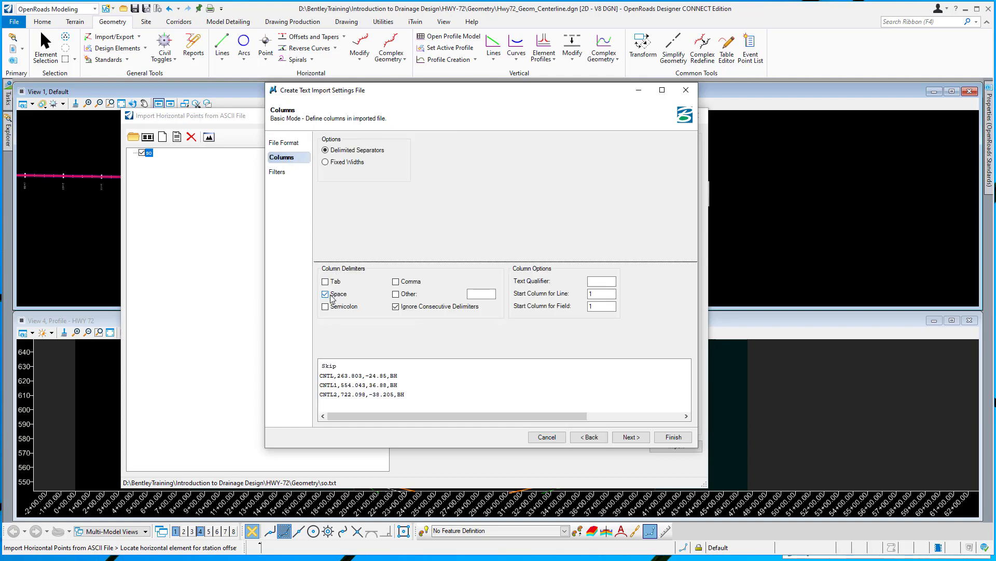
left_click(396, 282)
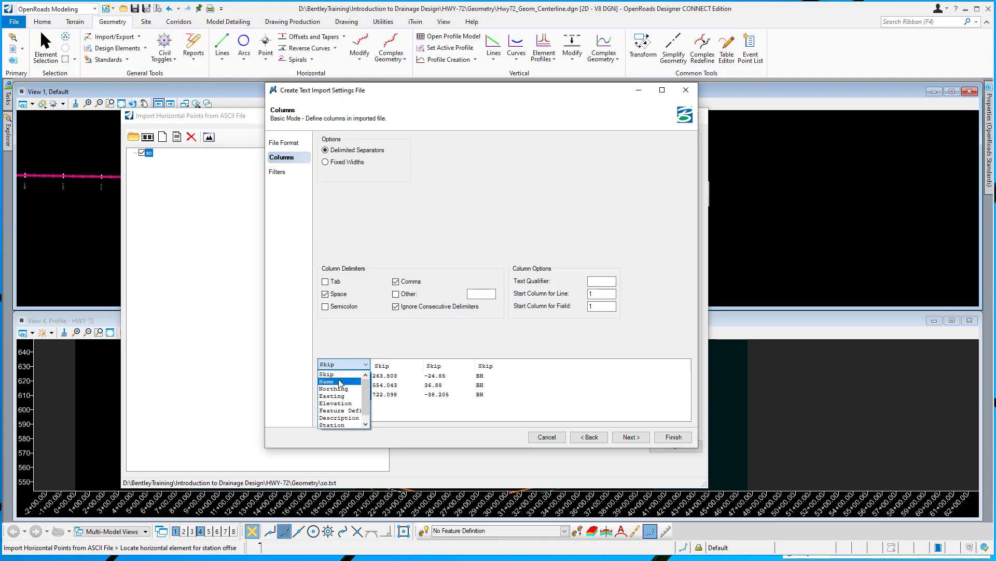
- Assign the four imported text columns, in order, as Name, Station, Offset and Description
left_click(343, 381)
left_click(414, 367)
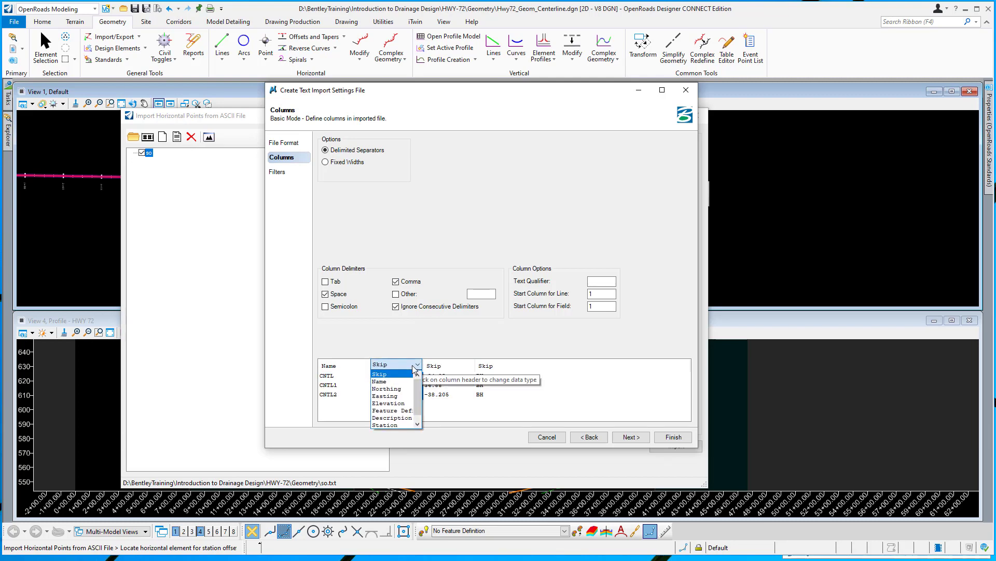
left_click(386, 425)
left_click(470, 367)
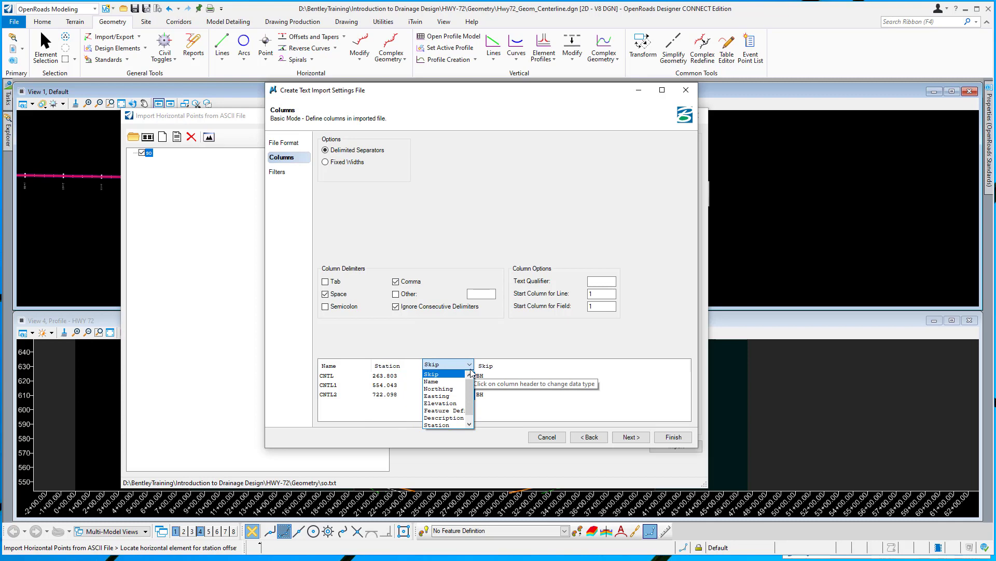
scroll(455, 415, "down", 1)
left_click(456, 425)
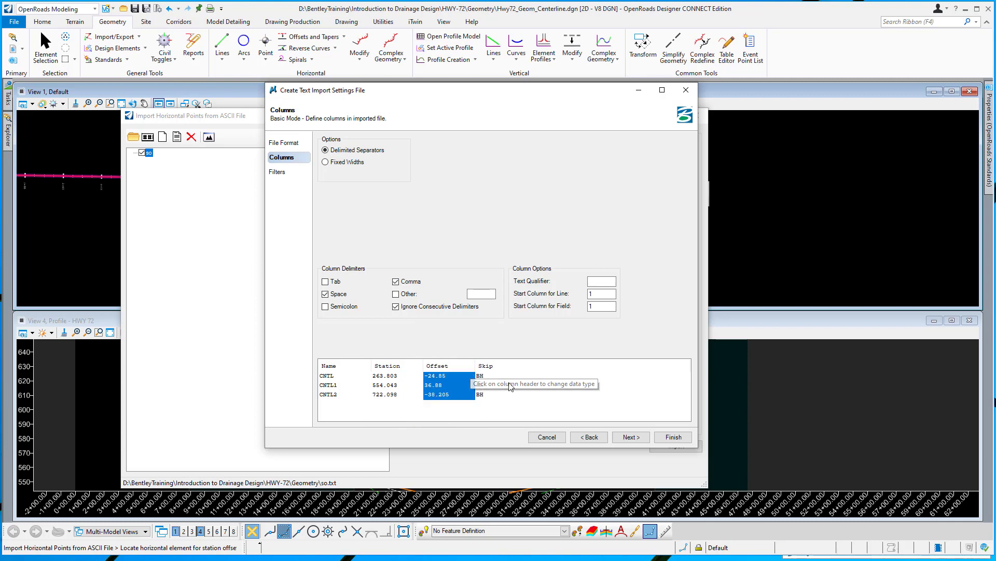
left_click(506, 366)
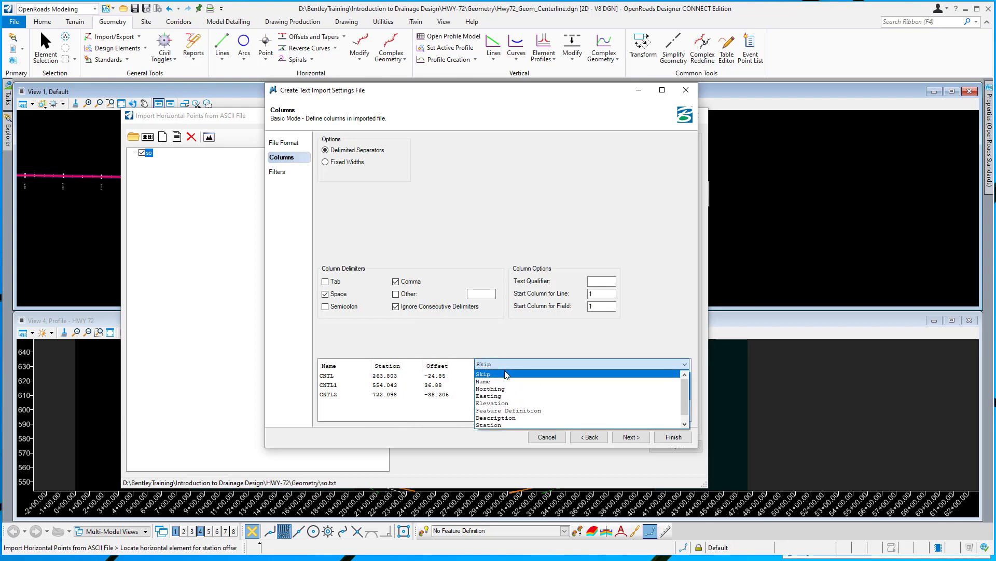
left_click(490, 417)
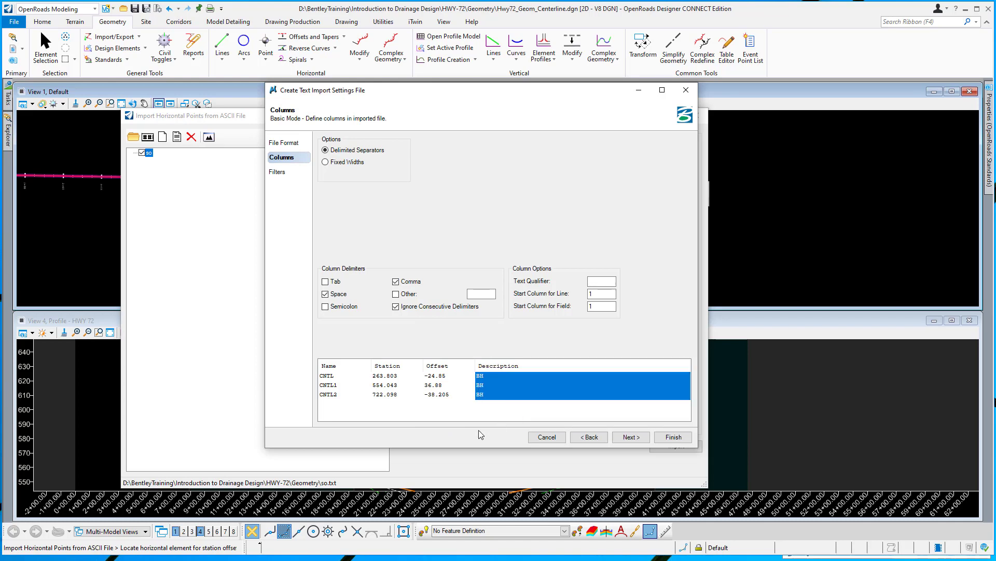
- Review the import filters and save the text import settings as so.xml in the Geometry folder
left_click(281, 172)
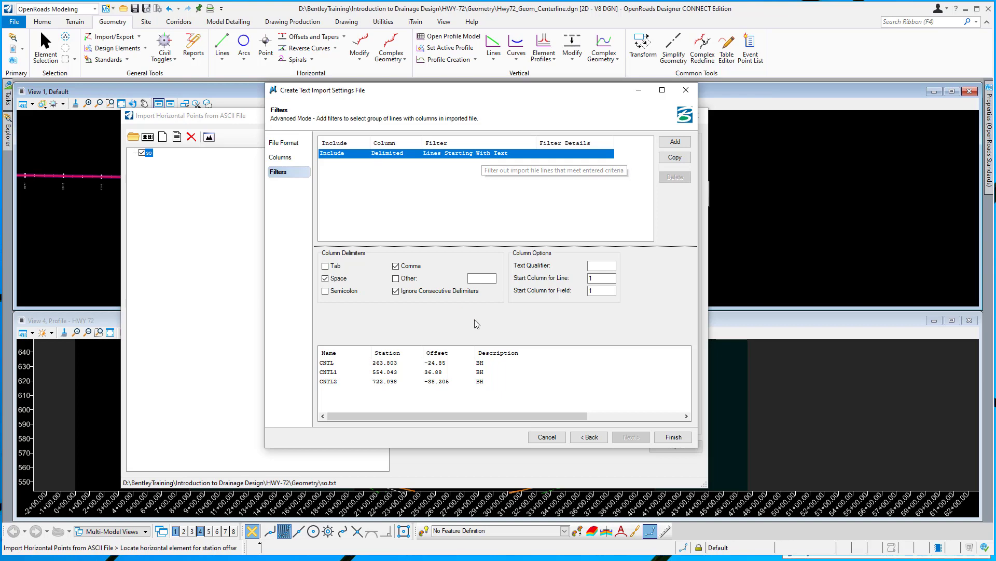
left_click(673, 437)
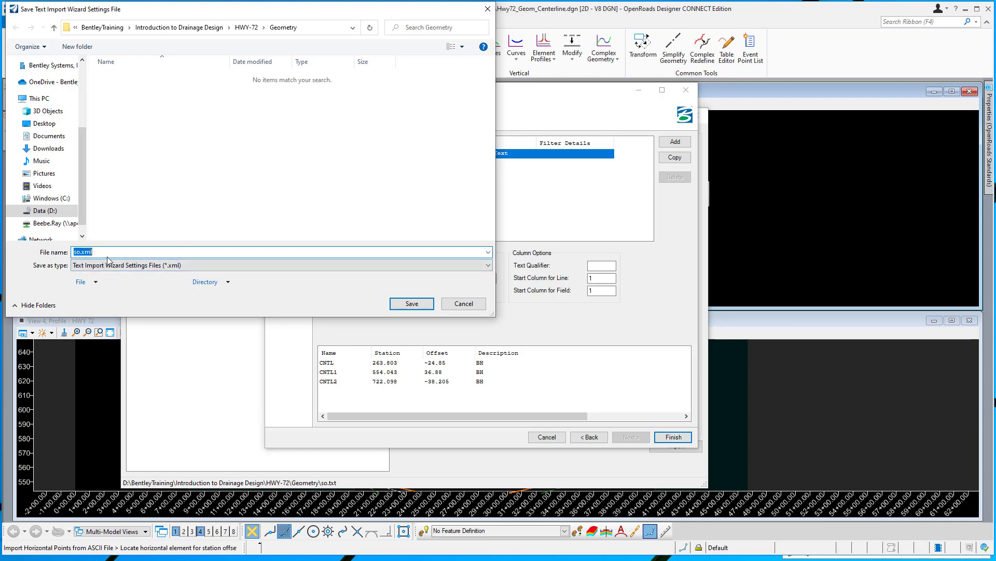
left_click(412, 303)
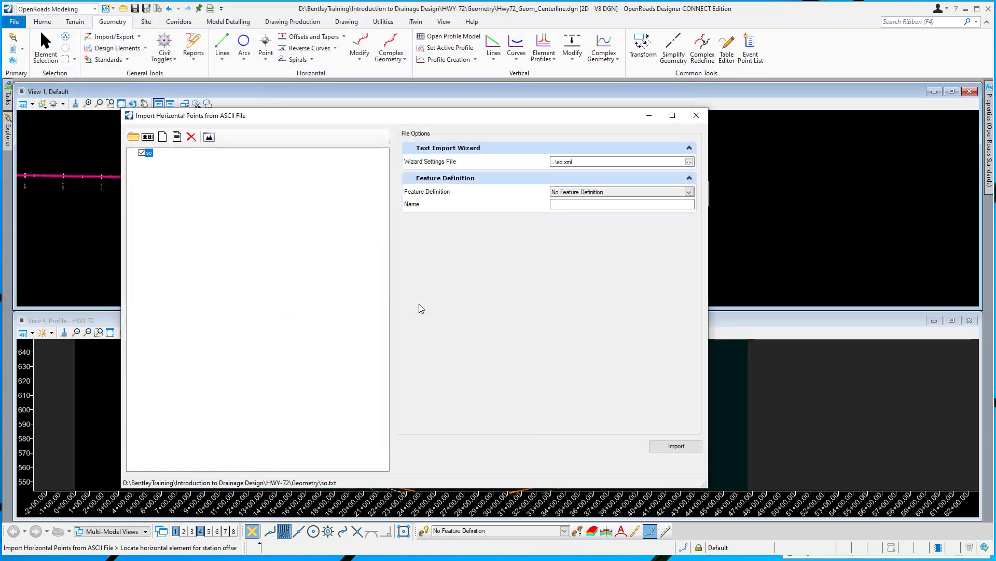
- Assign the BORE-HOLE:Default feature definition from Geotechnical Borings to the so file, import its points and close the import dialog
left_click(689, 192)
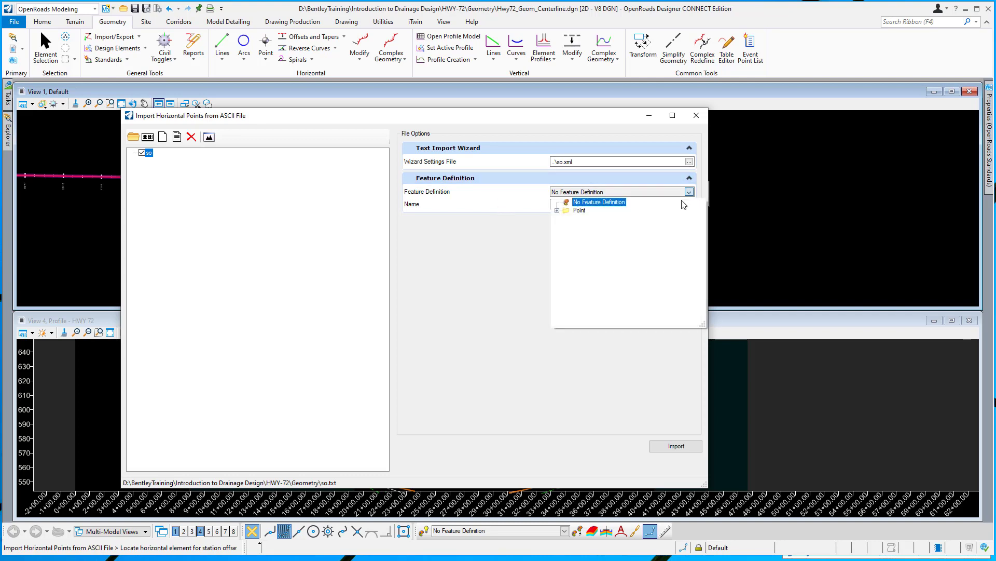
left_click(557, 211)
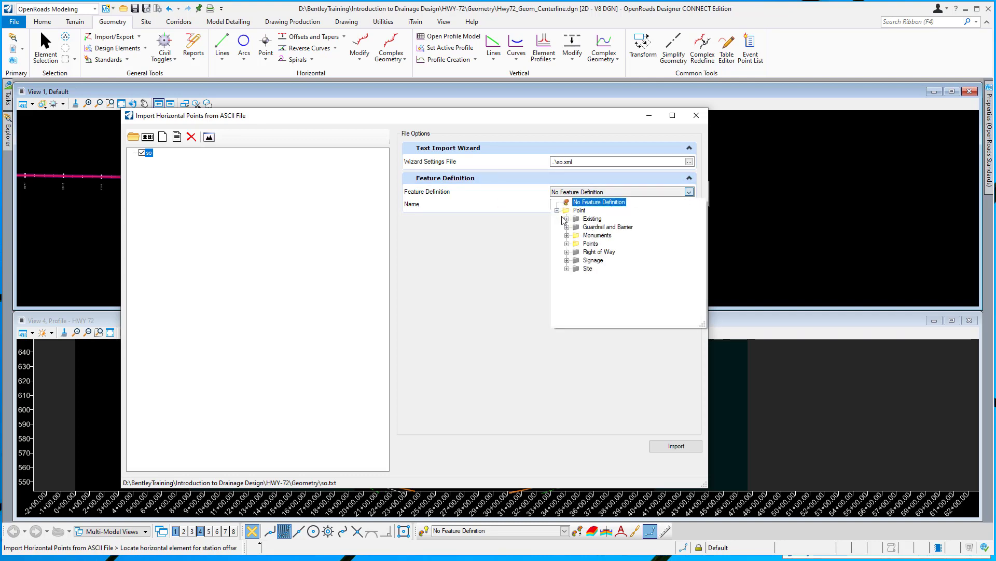
left_click(568, 244)
left_click(576, 252)
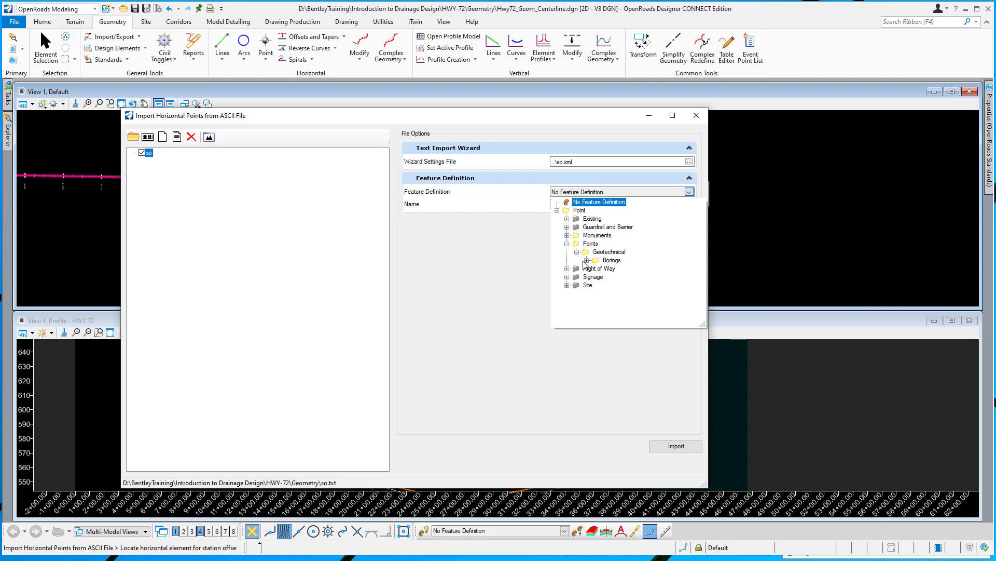
left_click(586, 260)
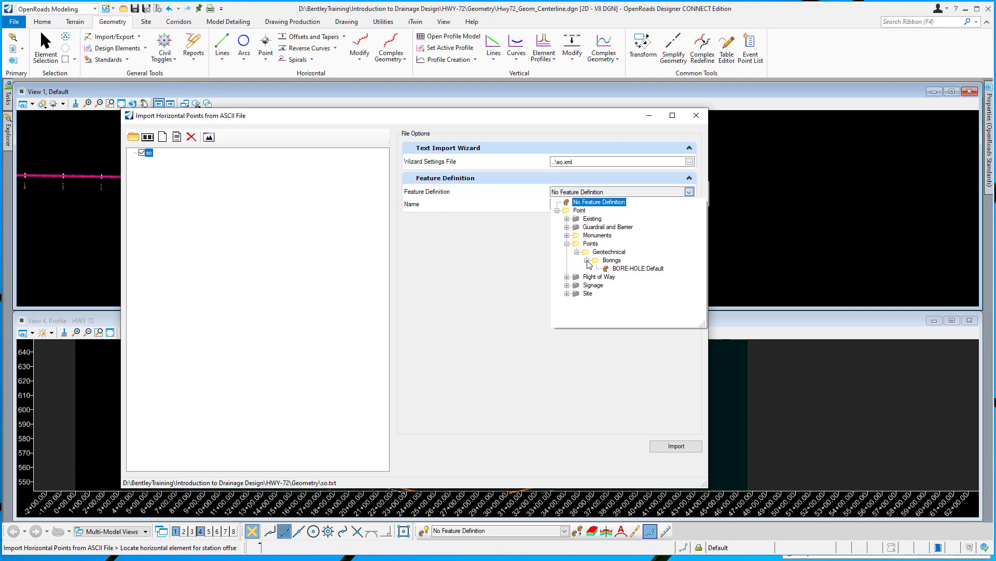
left_click(634, 268)
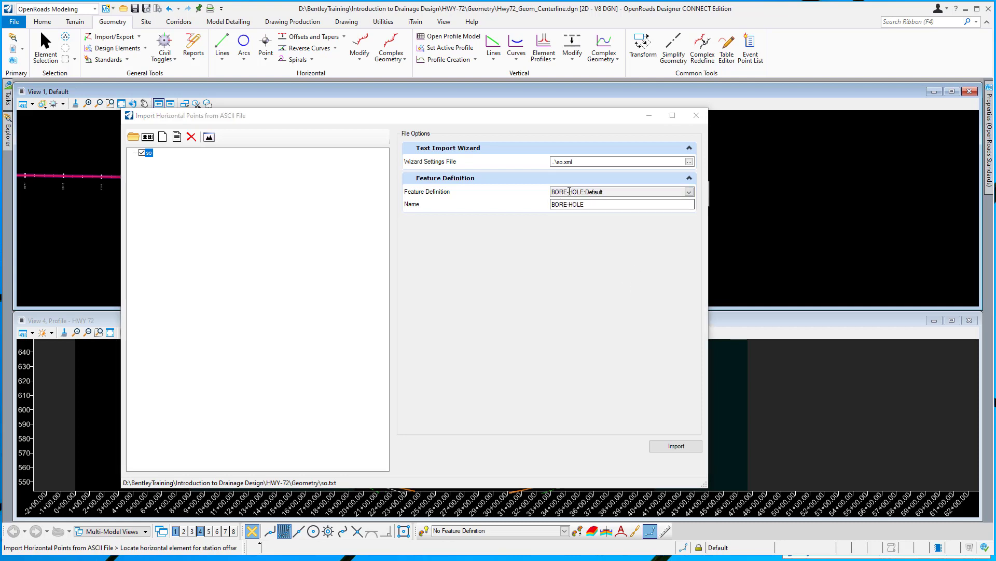
left_click(681, 450)
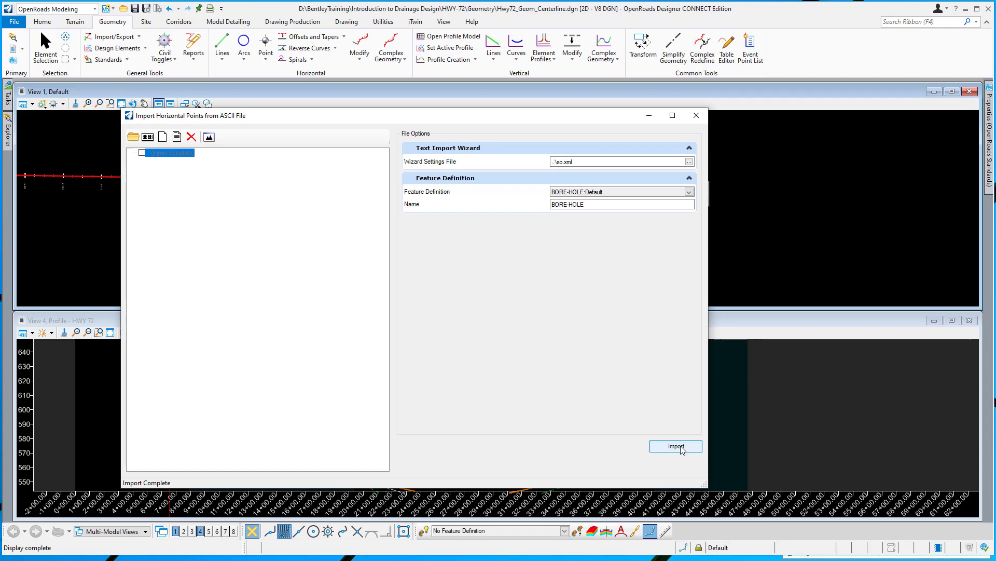
left_click(697, 116)
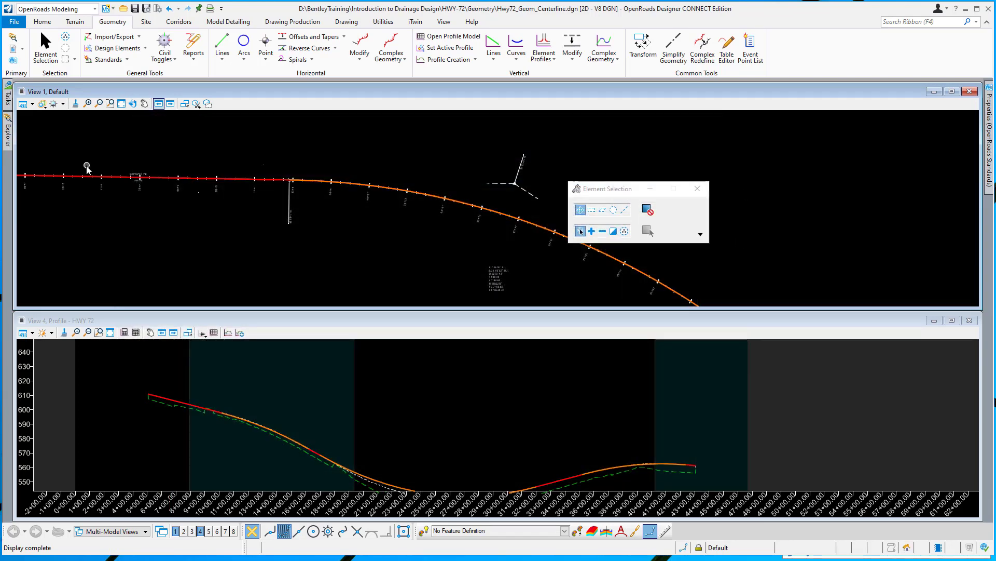
- Select the three imported bore-hole points along HWY 72 and annotate them with Element Annotation
mouse_move(86, 167)
mouse_move(262, 166)
mouse_move(200, 195)
left_click(88, 169)
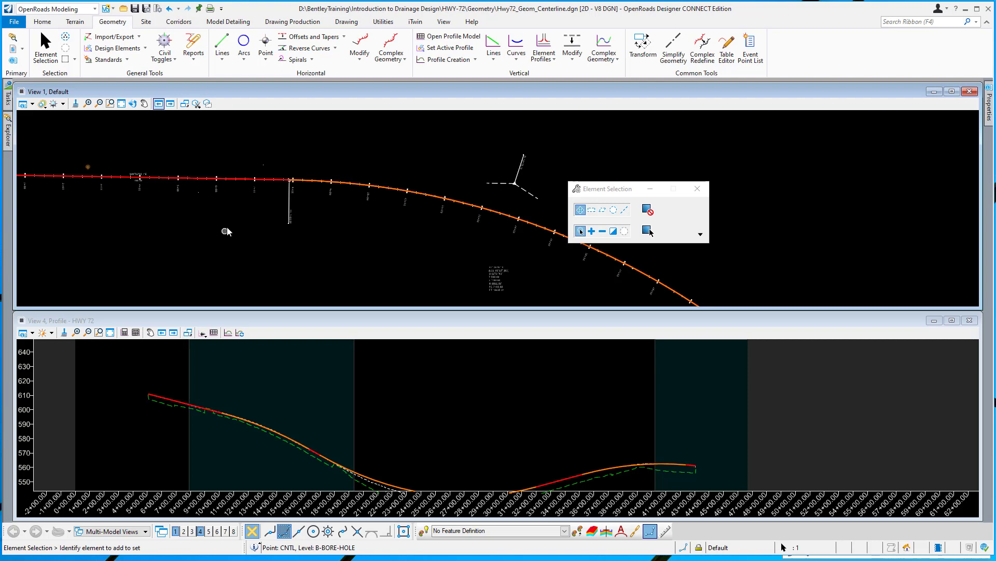
left_click(199, 192)
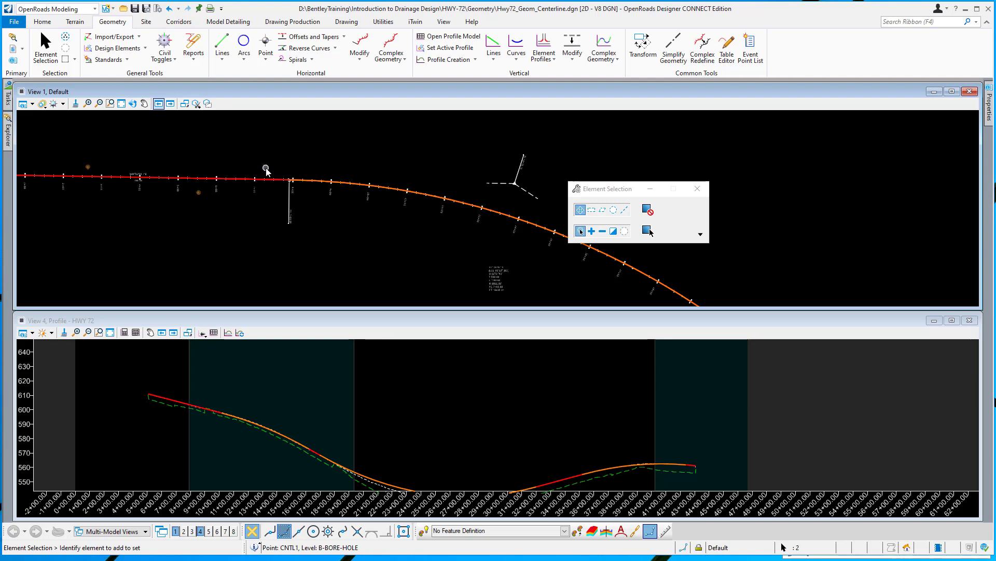
left_click(266, 167)
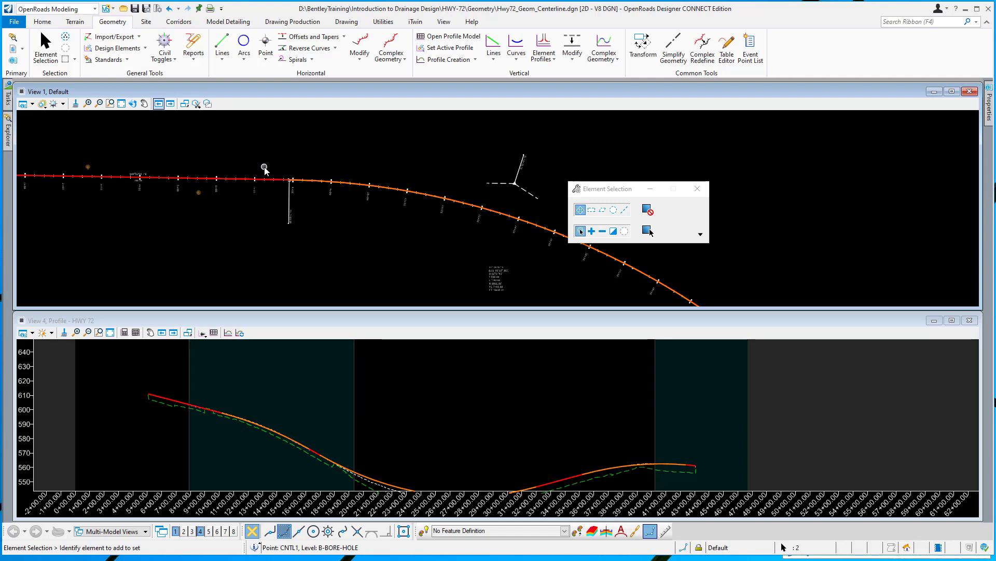
left_click(296, 23)
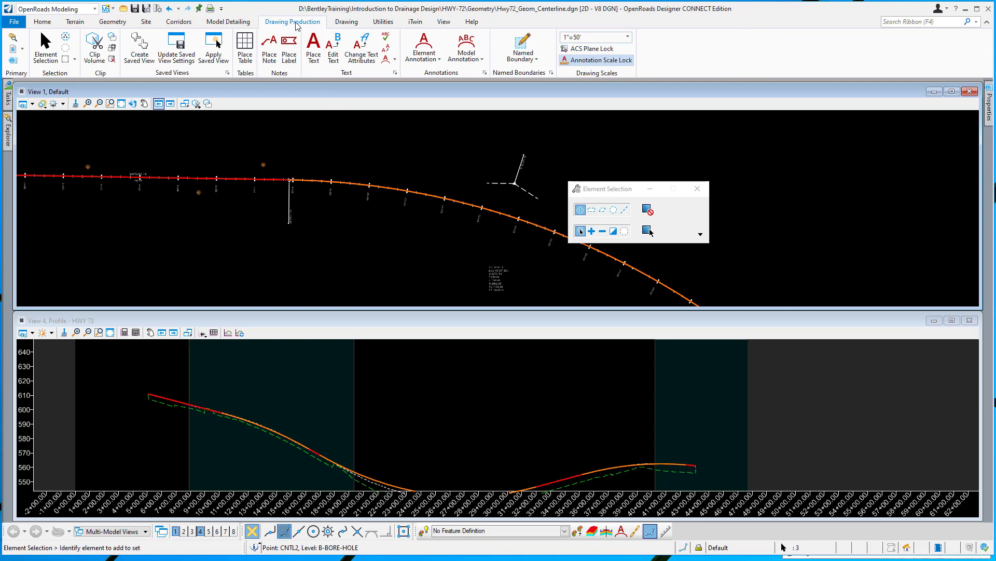
left_click(427, 40)
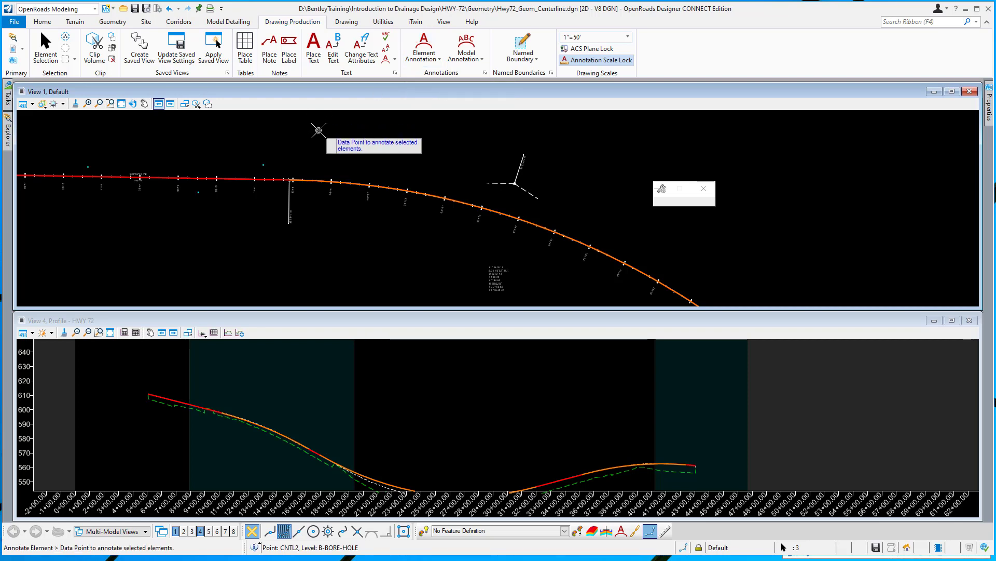
left_click(319, 130)
scroll(85, 174, "up", 3)
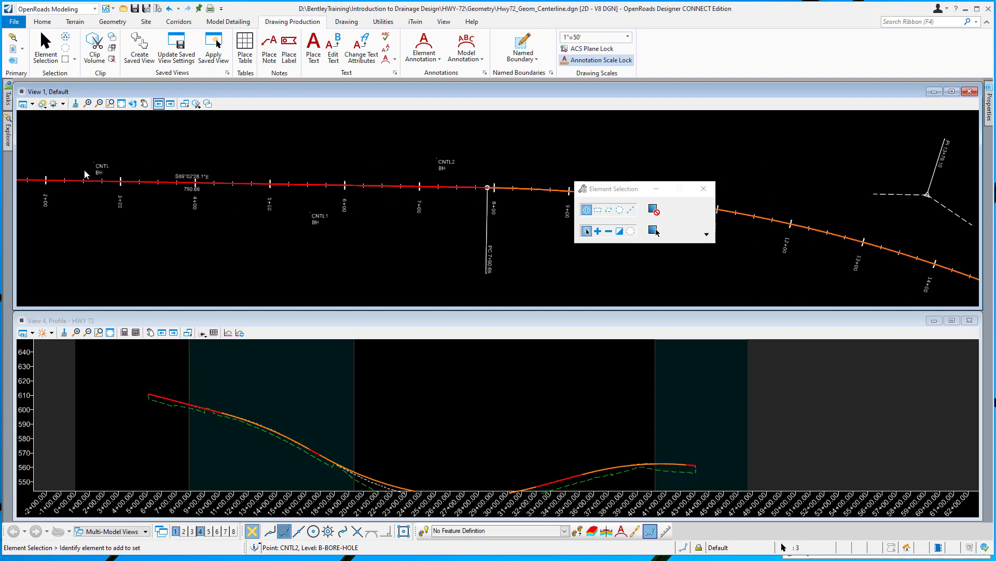
scroll(86, 174, "up", 1)
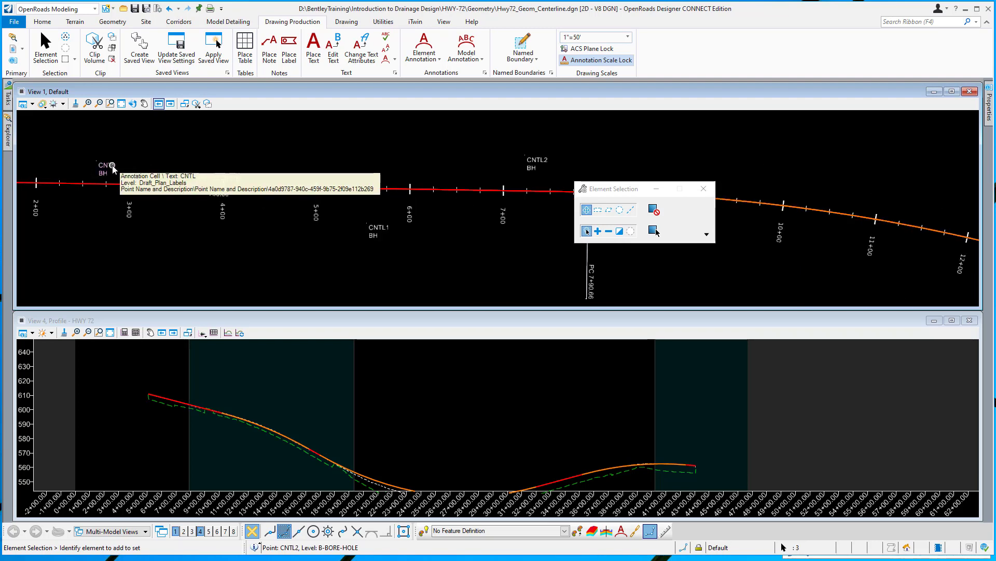